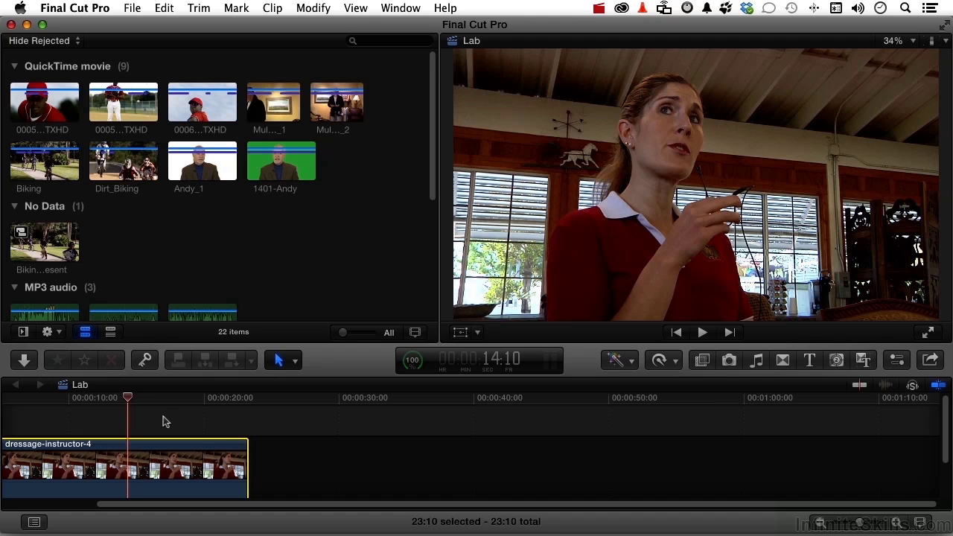
Open the dressage-instructor-4 clip's Correction 1 in the Color Board and show its Color adjustments
{"action": "left_click", "coordinate": [897, 361]}
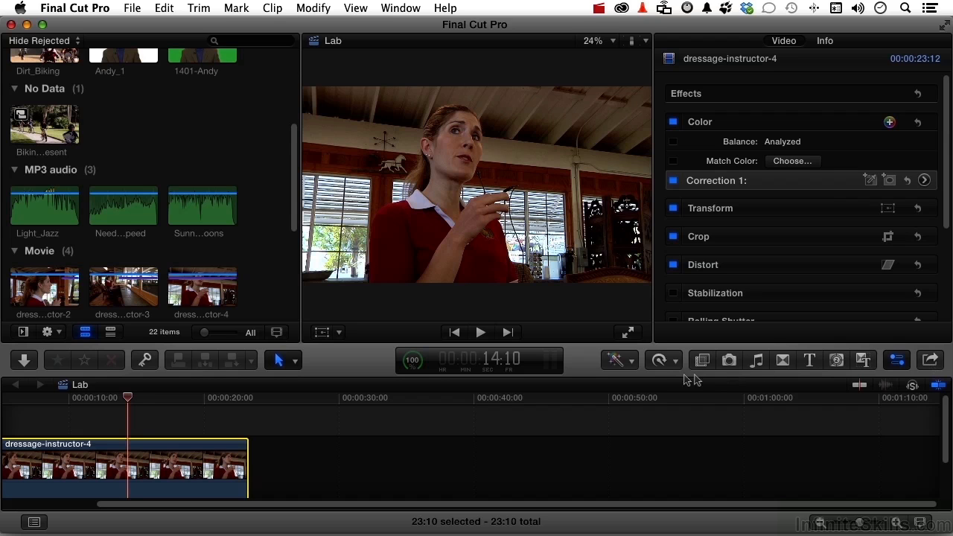
{"action": "left_click", "coordinate": [631, 363]}
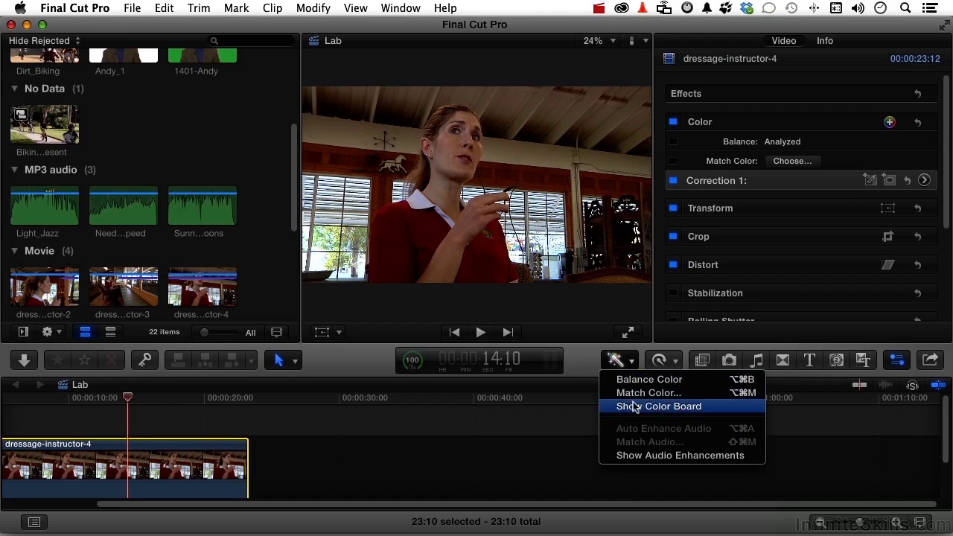
{"action": "left_click", "coordinate": [628, 260]}
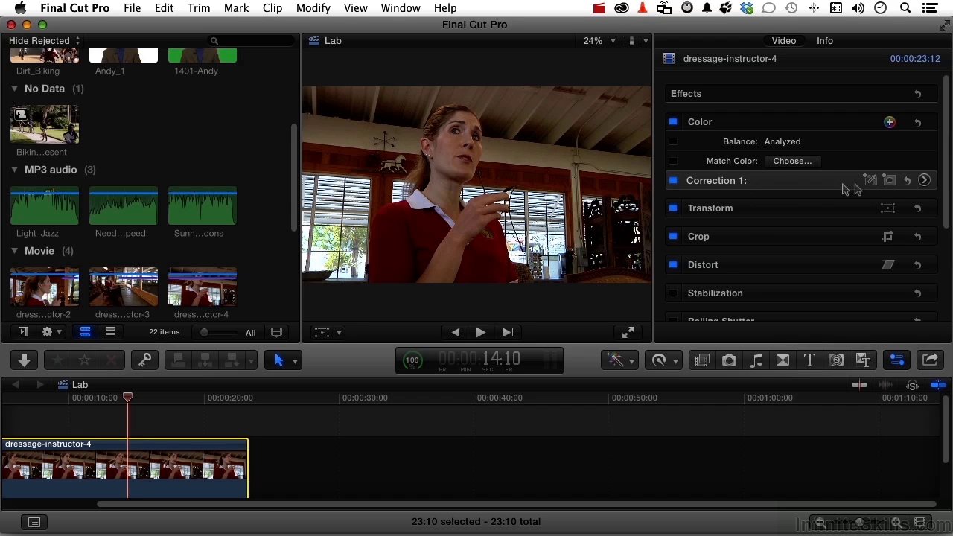
{"action": "left_click", "coordinate": [923, 181]}
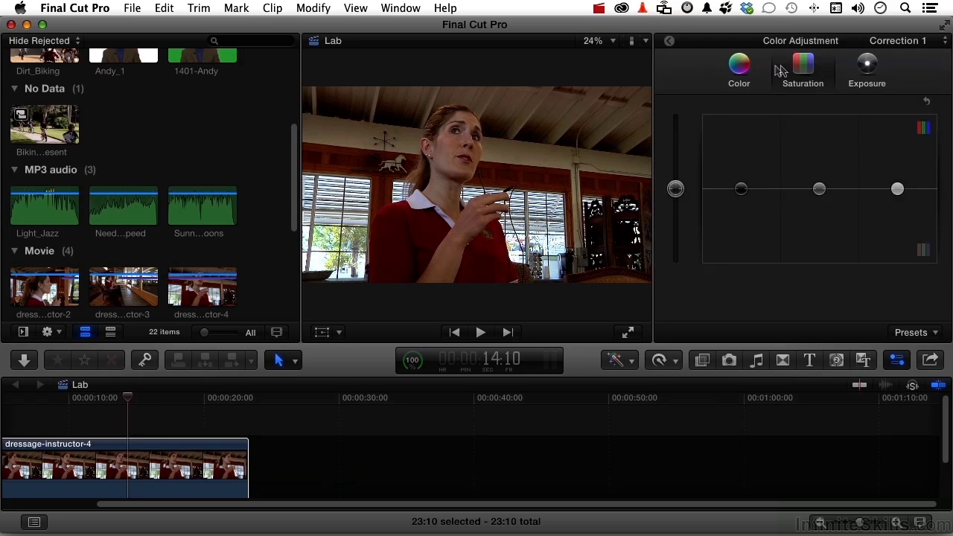
{"action": "left_click", "coordinate": [740, 68]}
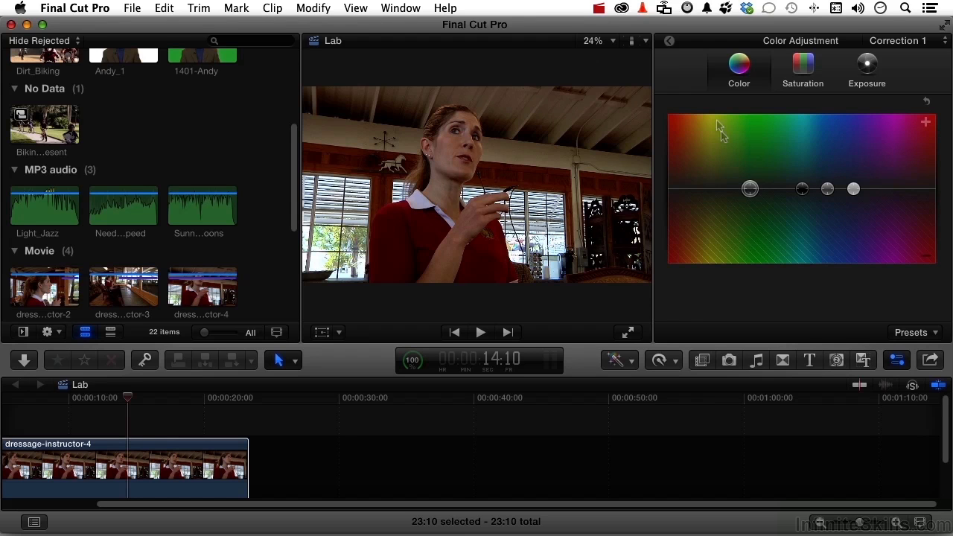
Show the video scopes beside the viewer and set the display to Vectorscope
{"action": "left_click", "coordinate": [646, 42]}
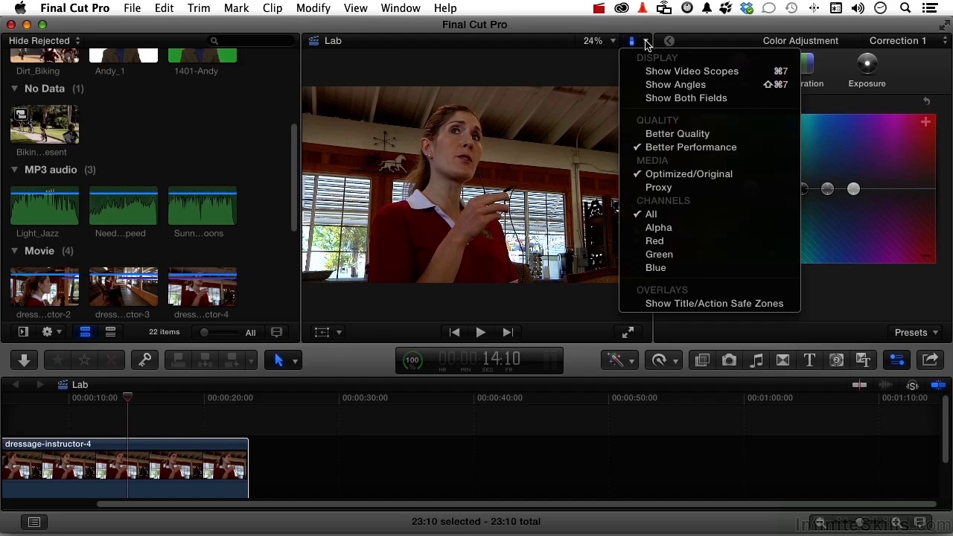
{"action": "left_click", "coordinate": [655, 71]}
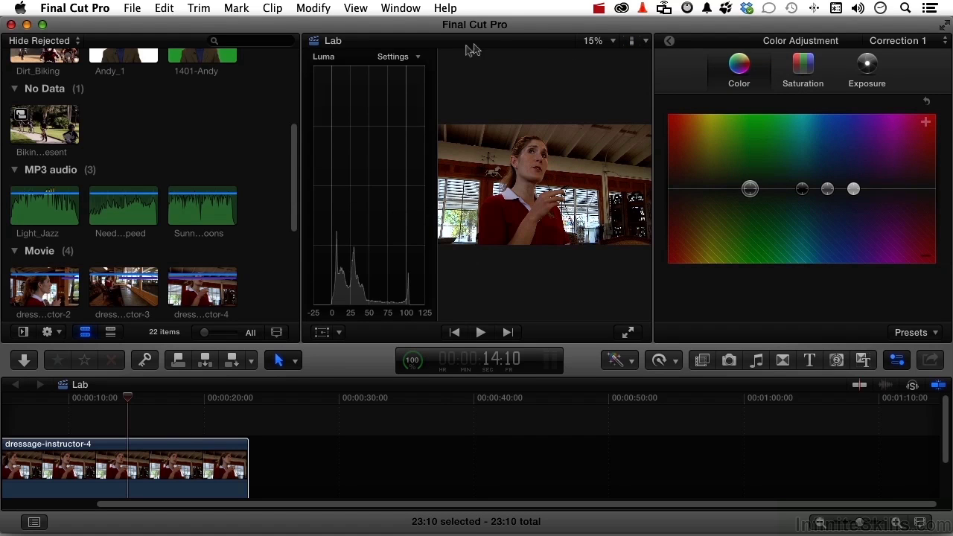
{"action": "left_click", "coordinate": [418, 57]}
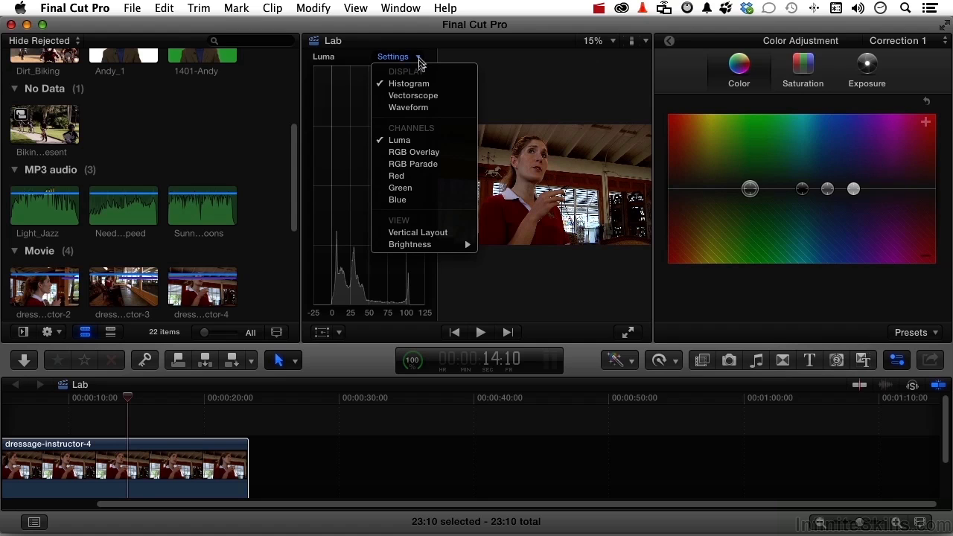
{"action": "left_click", "coordinate": [419, 96]}
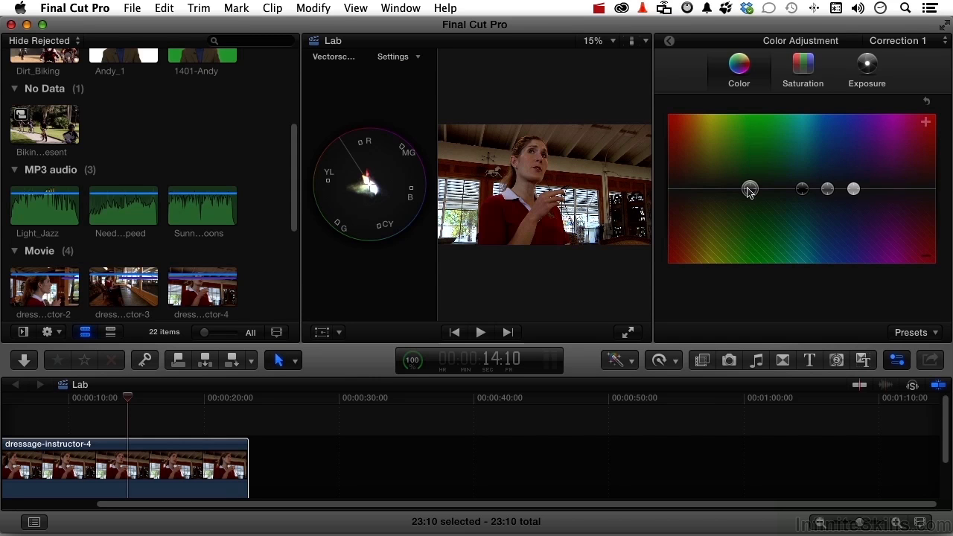
Try global tints of 251° at -60% and 99° at -46%, and a highlights tint of 253° at -64%, resetting each
{"action": "left_click_drag", "start_coordinate": [750, 189], "coordinate": [853, 237]}
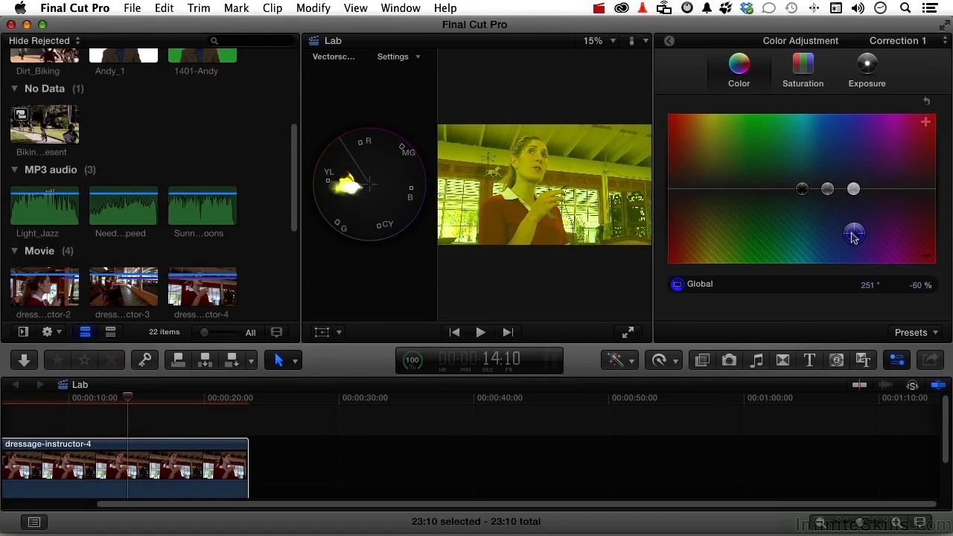
{"action": "left_click", "coordinate": [926, 102]}
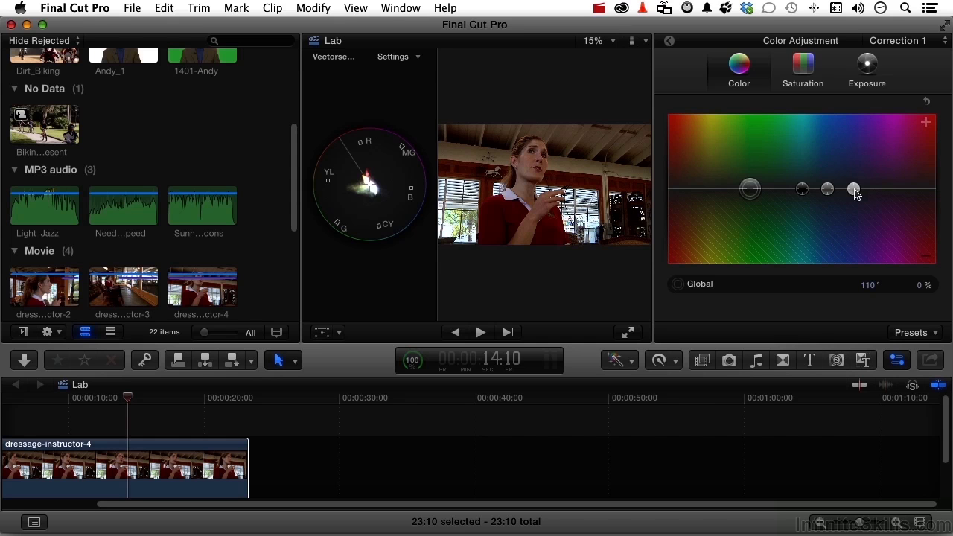
{"action": "left_click_drag", "start_coordinate": [853, 190], "coordinate": [856, 236]}
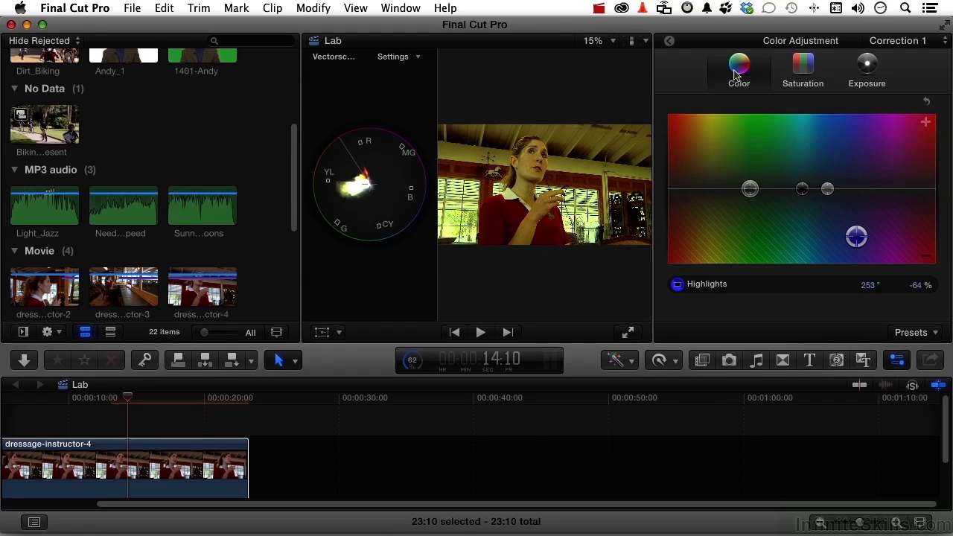
{"action": "left_click", "coordinate": [926, 102]}
{"action": "left_click_drag", "start_coordinate": [750, 188], "coordinate": [742, 224]}
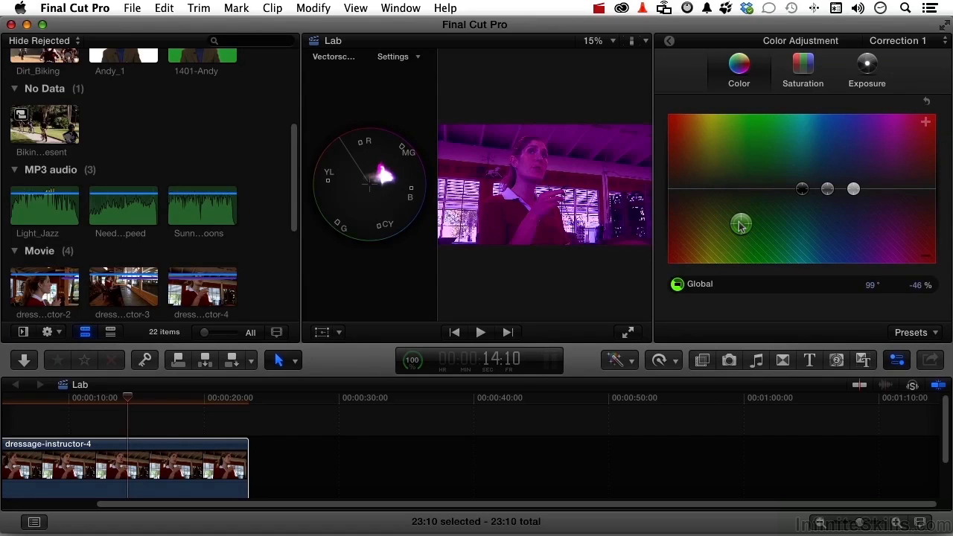
{"action": "left_click", "coordinate": [926, 102]}
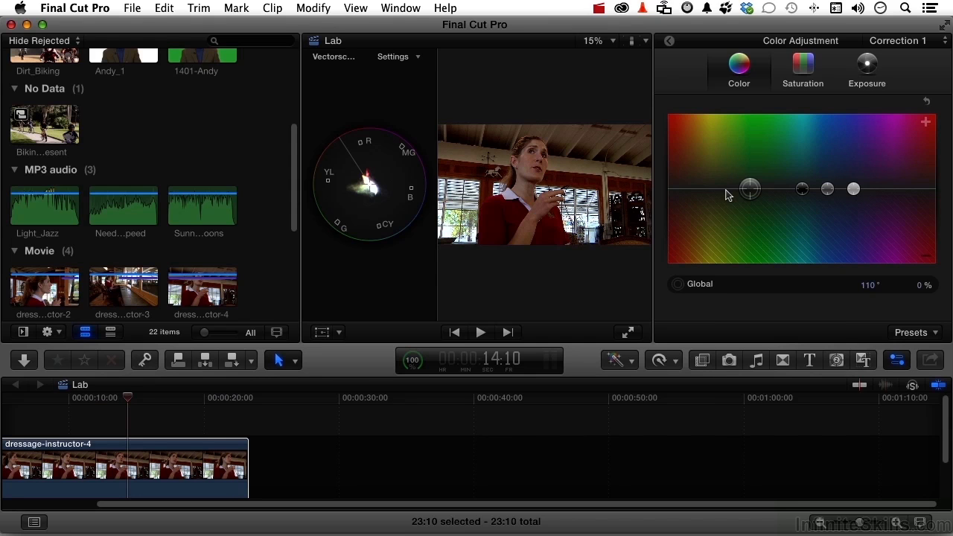
Try global saturation at -100% and 100%, and return it to 0%
{"action": "left_click", "coordinate": [806, 66]}
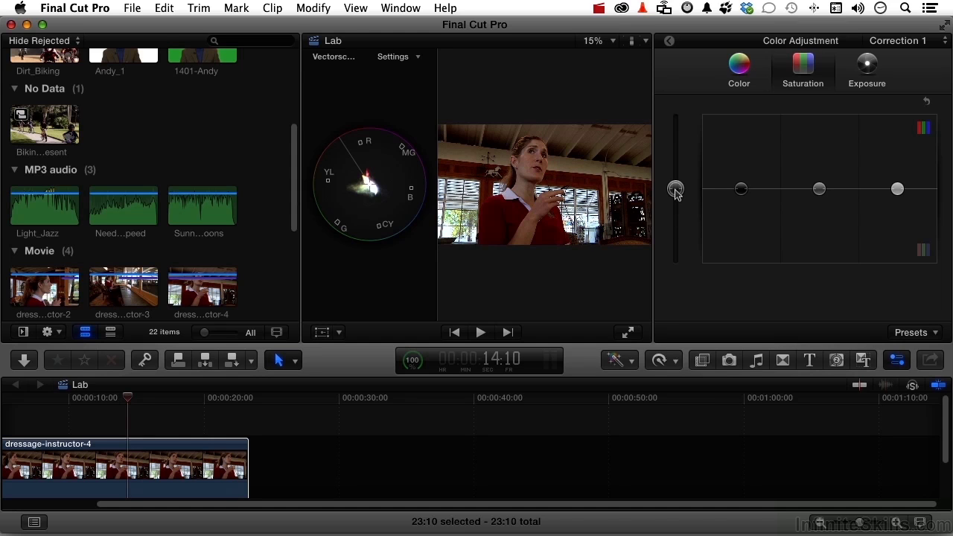
{"action": "left_click_drag", "start_coordinate": [676, 190], "coordinate": [691, 304]}
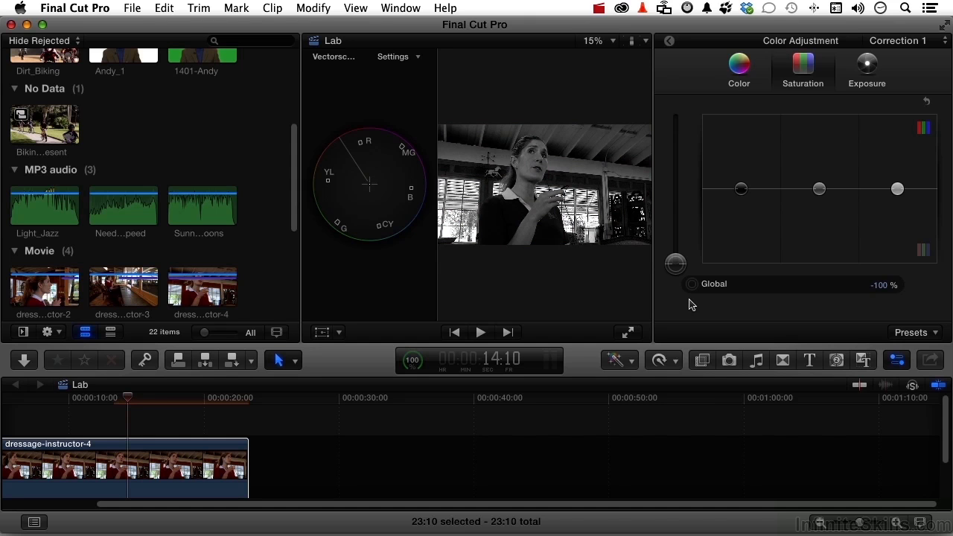
{"action": "left_click_drag", "start_coordinate": [675, 263], "coordinate": [672, 93]}
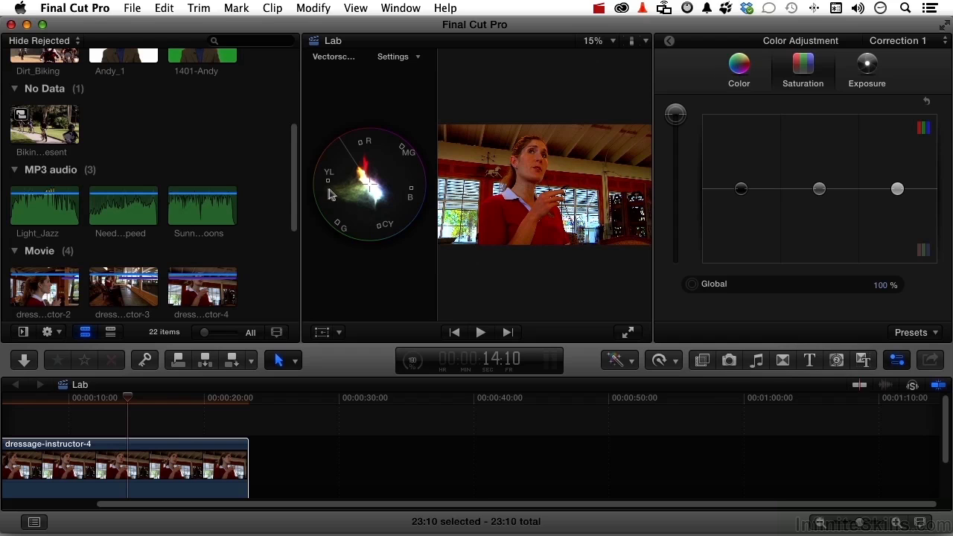
{"action": "left_click_drag", "start_coordinate": [675, 114], "coordinate": [676, 188]}
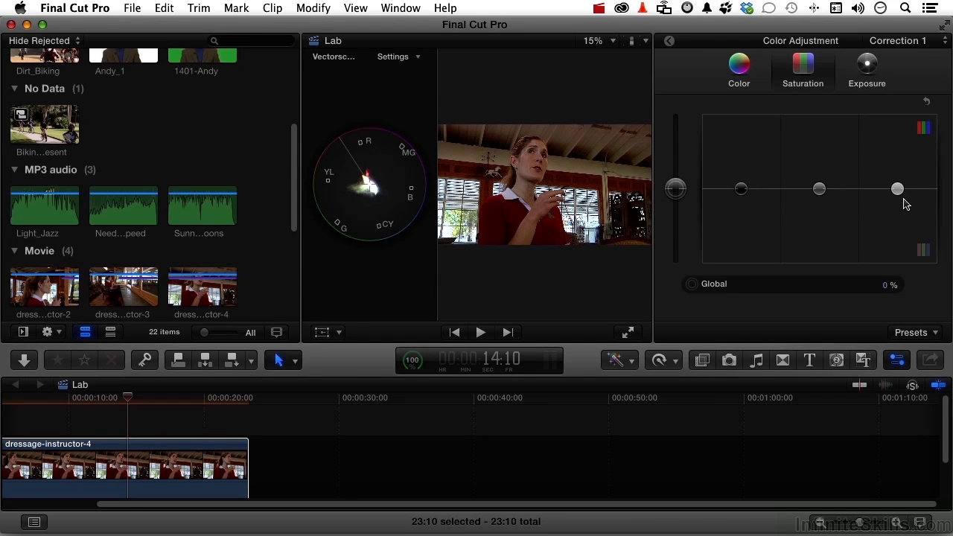
Switch the scope to an RGB Overlay histogram and try global saturation at -100%, resetting it to 0%
{"action": "left_click", "coordinate": [414, 59]}
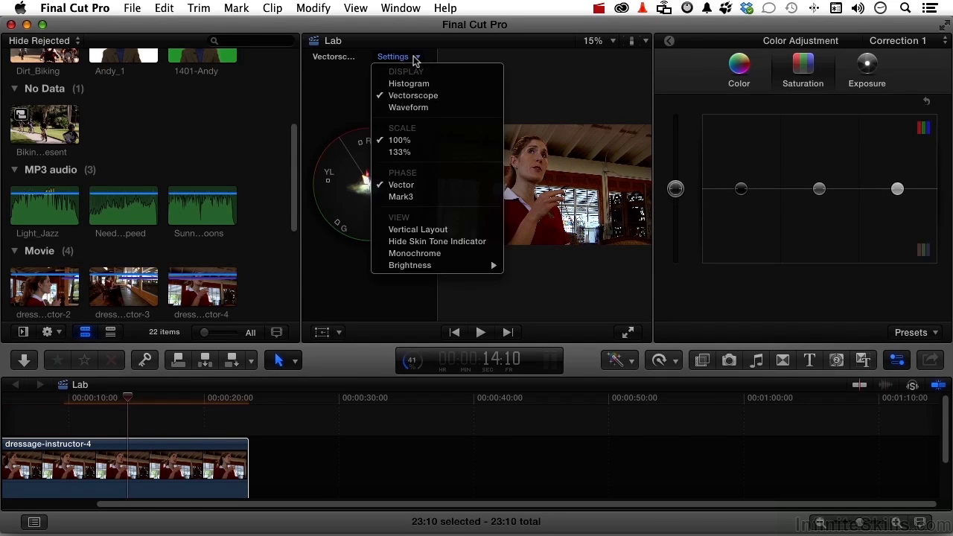
{"action": "left_click", "coordinate": [408, 84]}
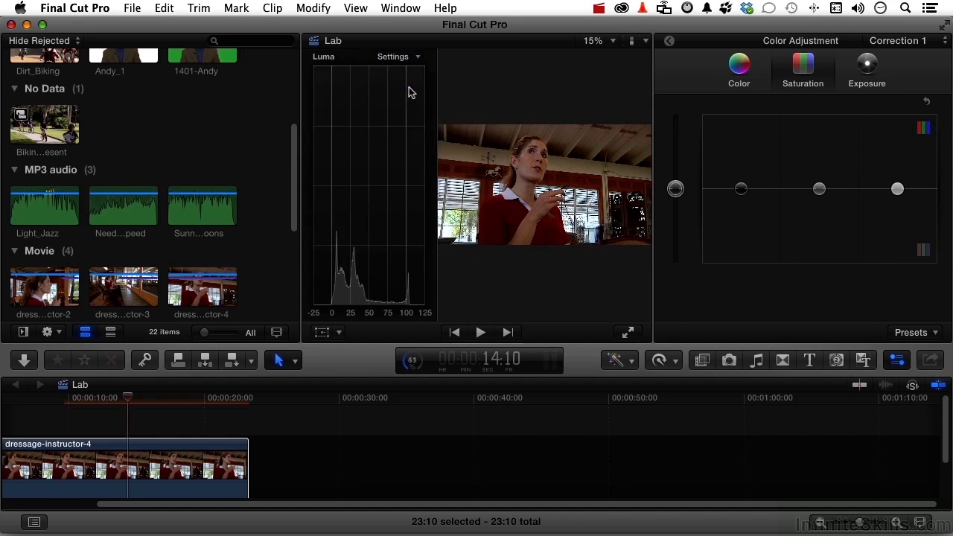
{"action": "left_click", "coordinate": [408, 57]}
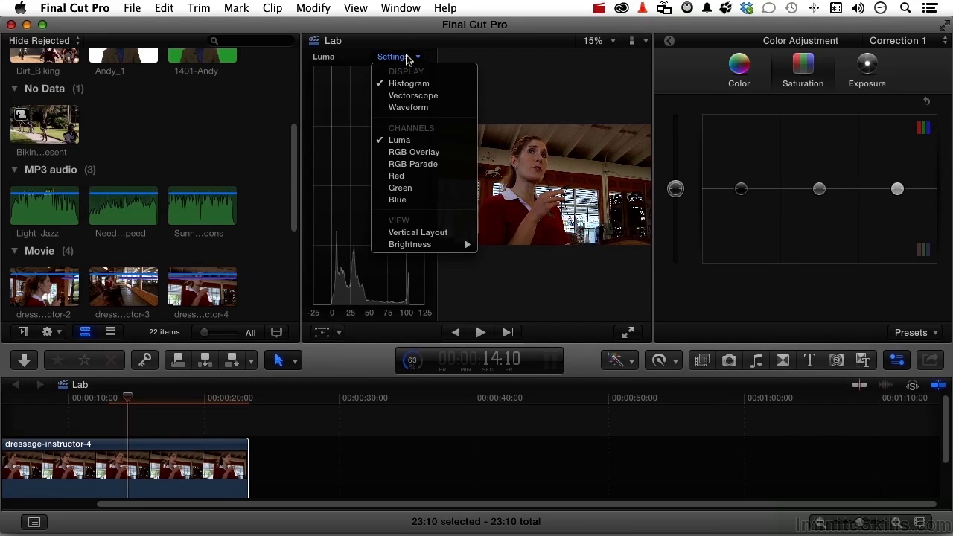
{"action": "left_click", "coordinate": [421, 153]}
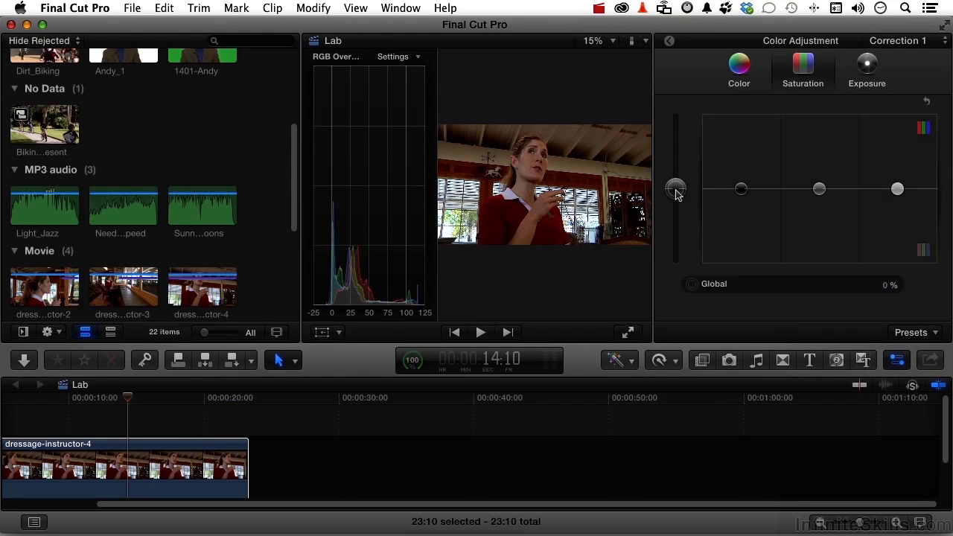
{"action": "left_click_drag", "start_coordinate": [675, 189], "coordinate": [679, 294]}
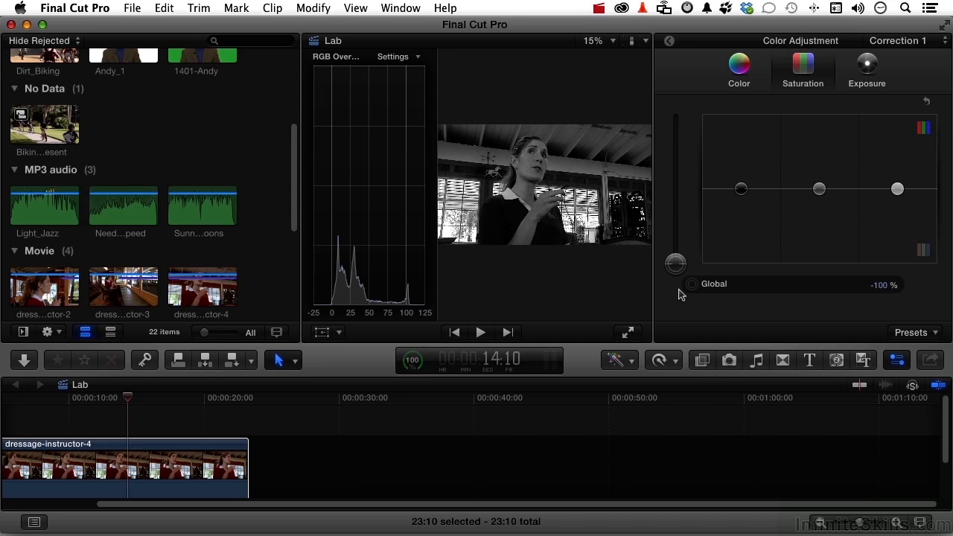
{"action": "left_click", "coordinate": [926, 102]}
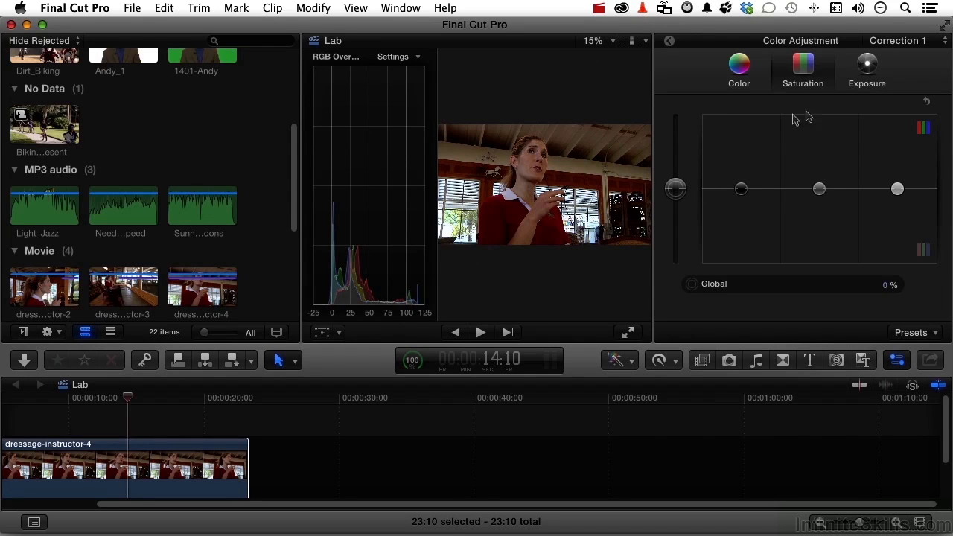
Show the Exposure adjustments with a waveform scope, and try global exposure at 2% and -4% before resetting it
{"action": "left_click", "coordinate": [868, 70]}
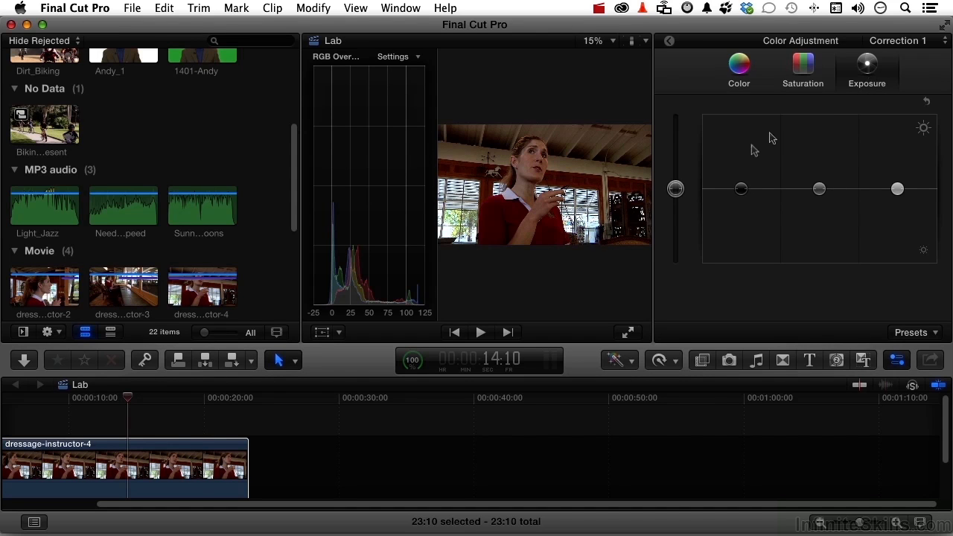
{"action": "mouse_move", "coordinate": [675, 188]}
{"action": "left_mouse_down"}
{"action": "mouse_move", "coordinate": [676, 171]}
{"action": "mouse_move", "coordinate": [675, 202]}
{"action": "mouse_move", "coordinate": [674, 159]}
{"action": "mouse_move", "coordinate": [674, 187]}
{"action": "left_mouse_up"}
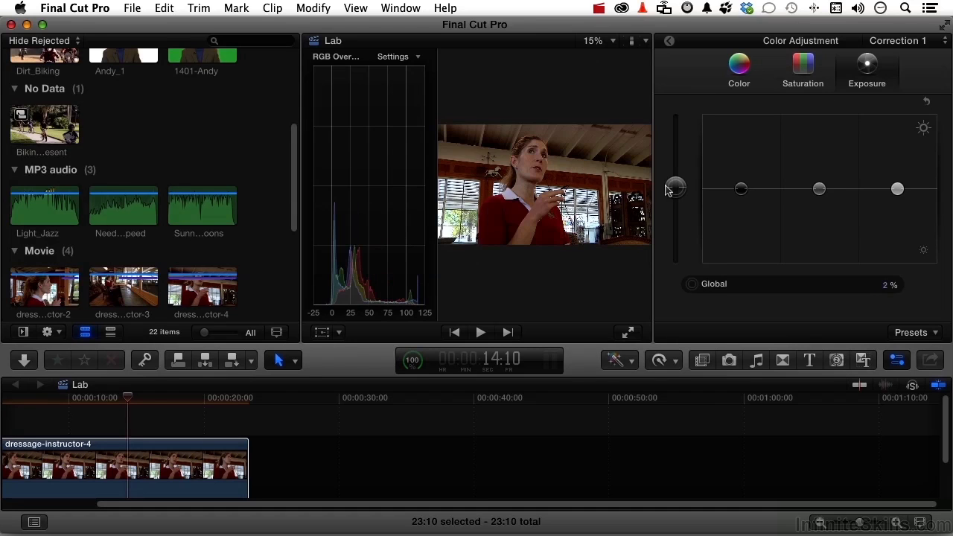
{"action": "left_click", "coordinate": [390, 59]}
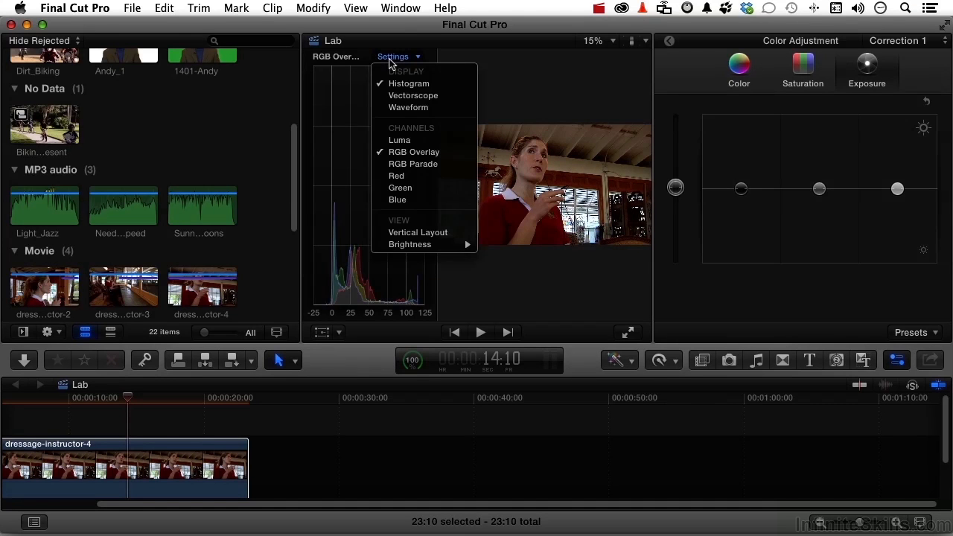
{"action": "left_click", "coordinate": [407, 107]}
{"action": "left_click_drag", "start_coordinate": [675, 188], "coordinate": [672, 195]}
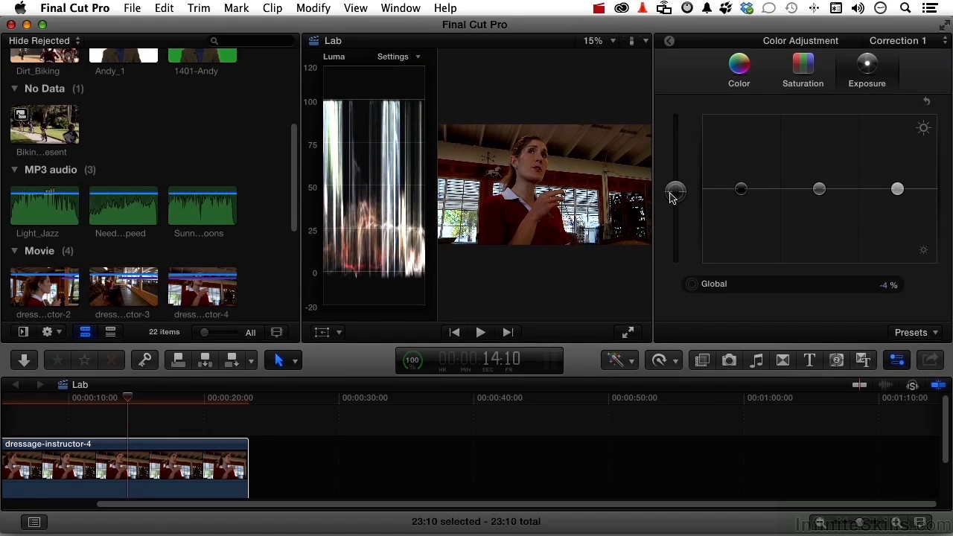
{"action": "left_click", "coordinate": [927, 102]}
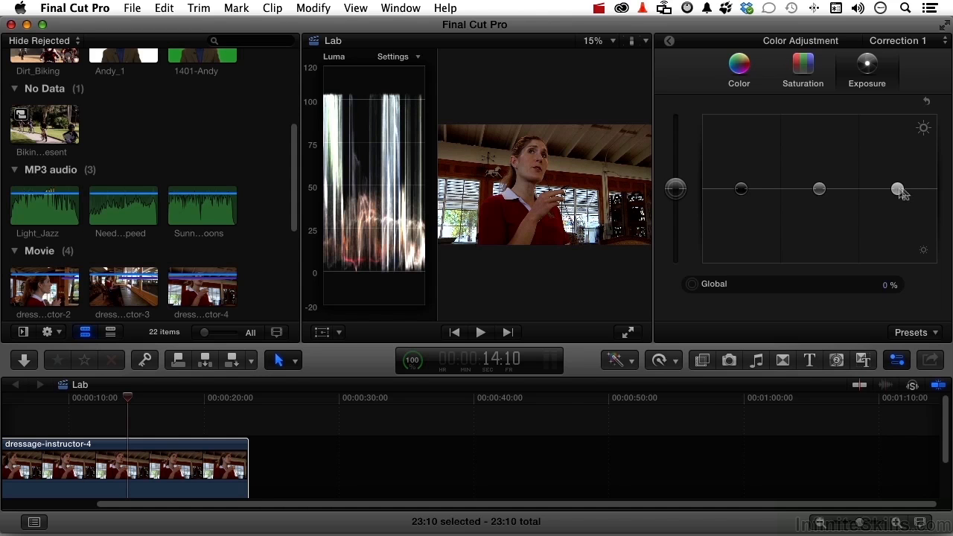
Set the clip's exposure to -4% for highlights, 0% for shadows and 8% for midtones
{"action": "left_click_drag", "start_coordinate": [897, 188], "coordinate": [897, 193]}
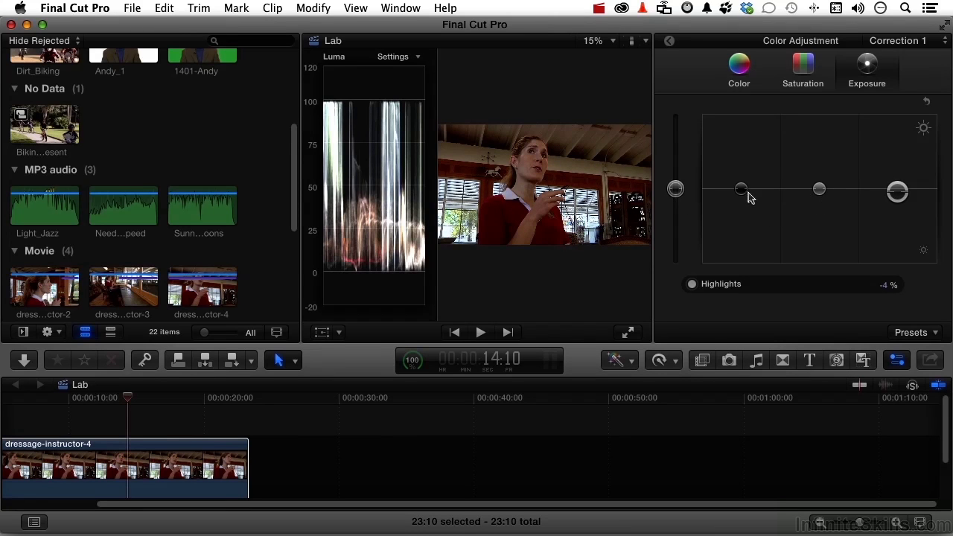
{"action": "mouse_move", "coordinate": [740, 191]}
{"action": "left_mouse_down"}
{"action": "mouse_move", "coordinate": [742, 203]}
{"action": "mouse_move", "coordinate": [743, 193]}
{"action": "left_mouse_up"}
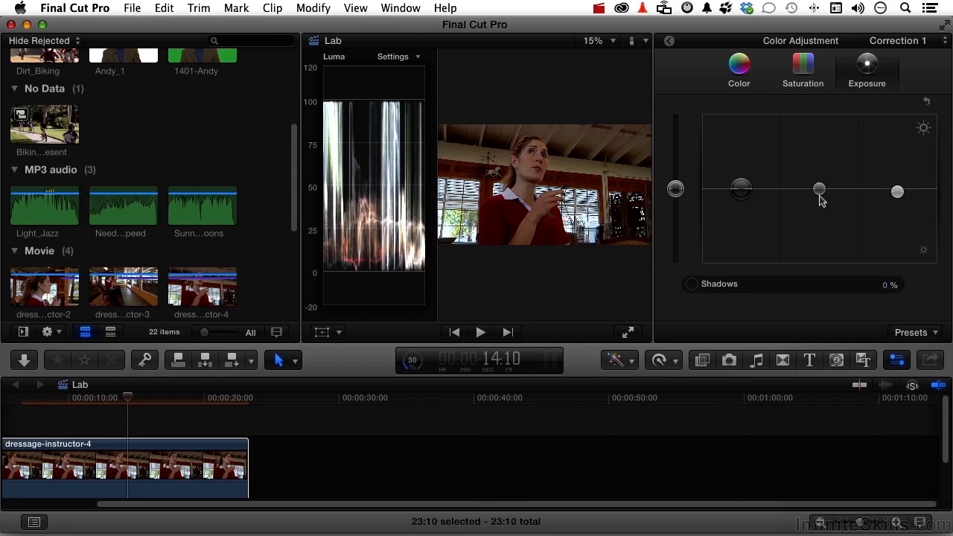
{"action": "left_click_drag", "start_coordinate": [819, 190], "coordinate": [820, 185]}
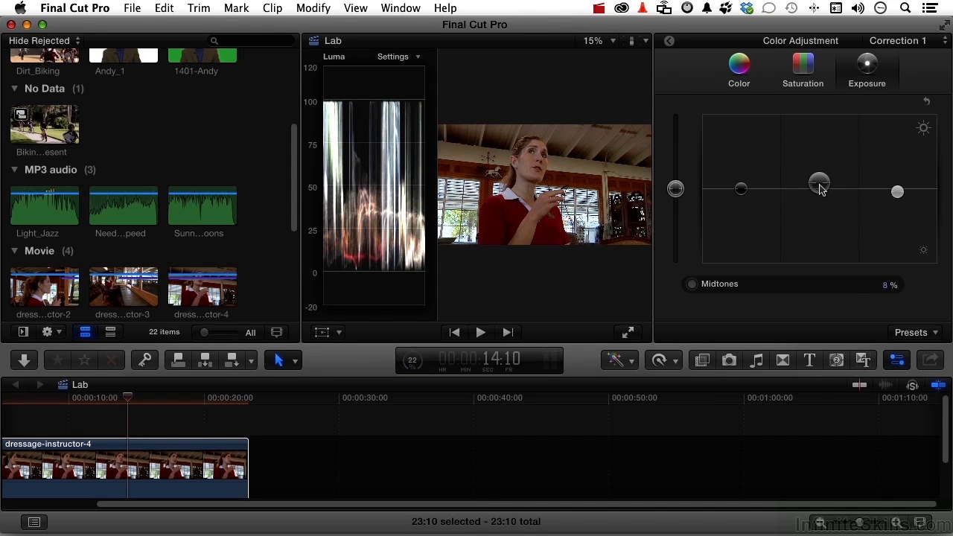
Show the Saturation adjustments with the Vectorscope, and set the clip's midtones saturation to 18%
{"action": "left_click", "coordinate": [804, 66]}
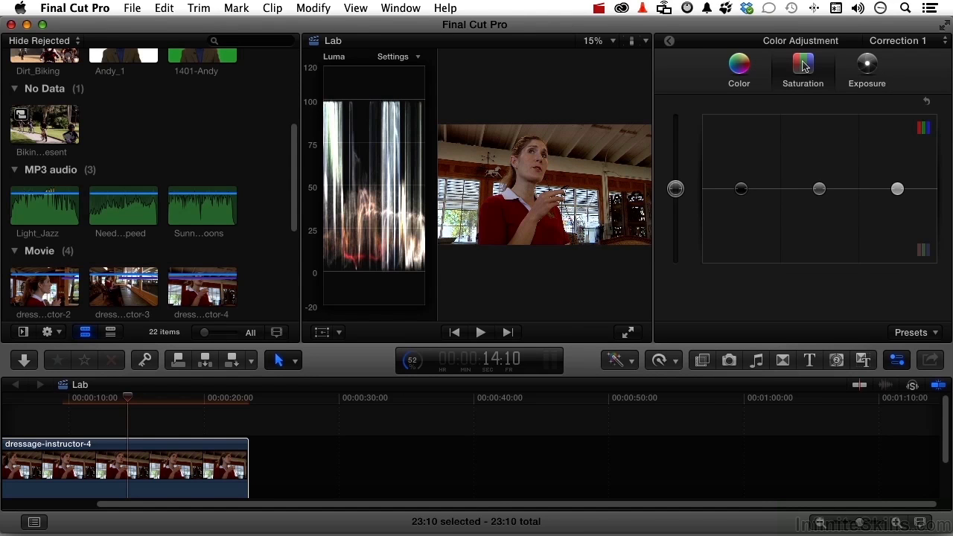
{"action": "left_click", "coordinate": [414, 61]}
{"action": "left_click", "coordinate": [422, 95]}
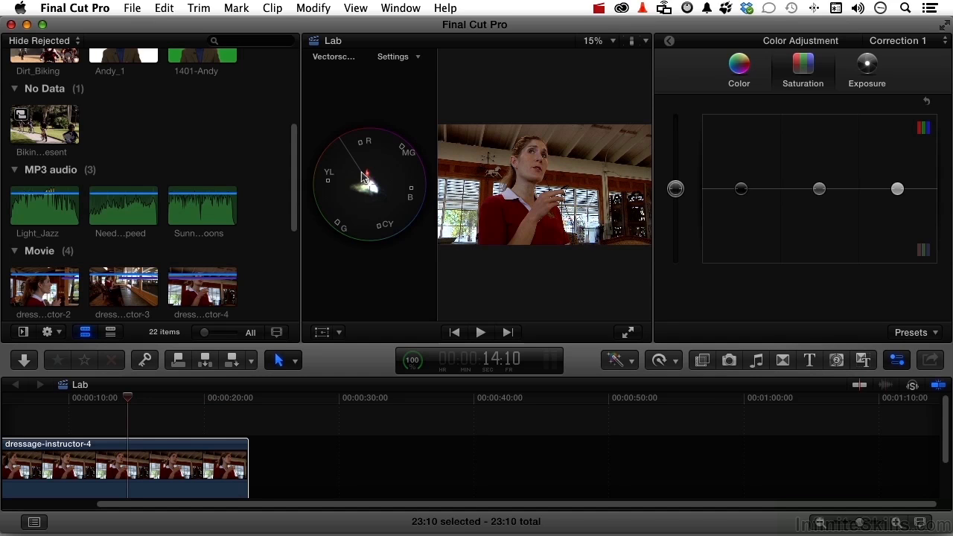
{"action": "left_click", "coordinate": [819, 189]}
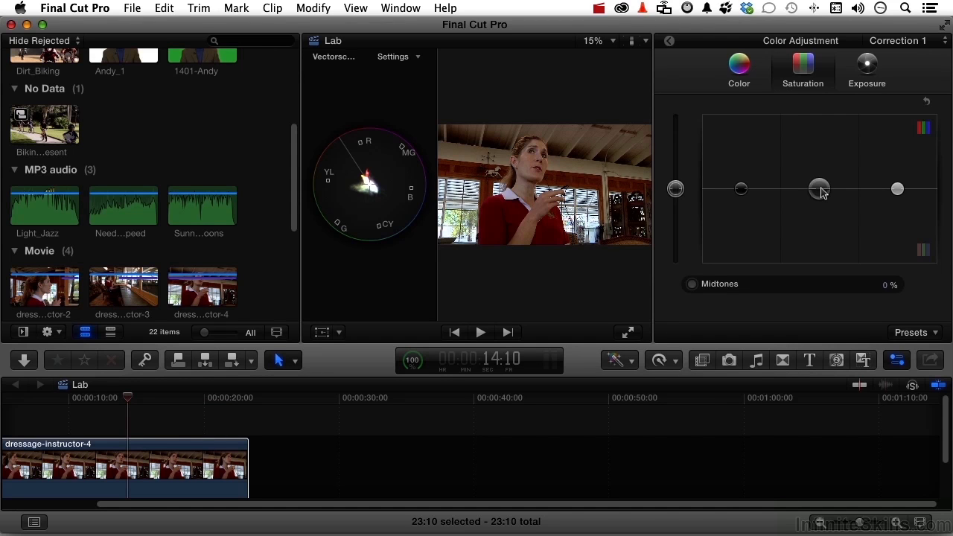
{"action": "left_click_drag", "start_coordinate": [819, 192], "coordinate": [823, 193]}
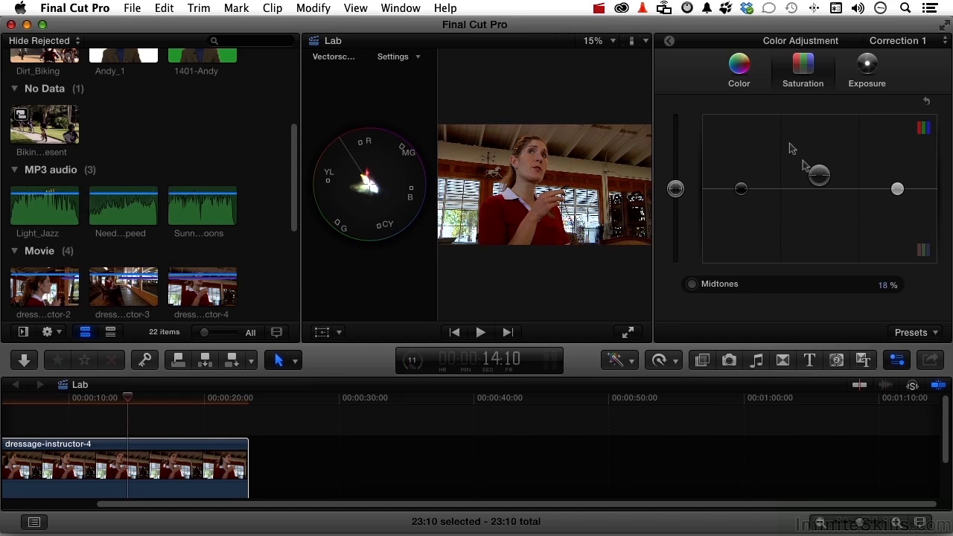
Tint the clip's highlights slightly blue in the Color adjustments, at 250° and 2%
{"action": "left_click", "coordinate": [740, 67]}
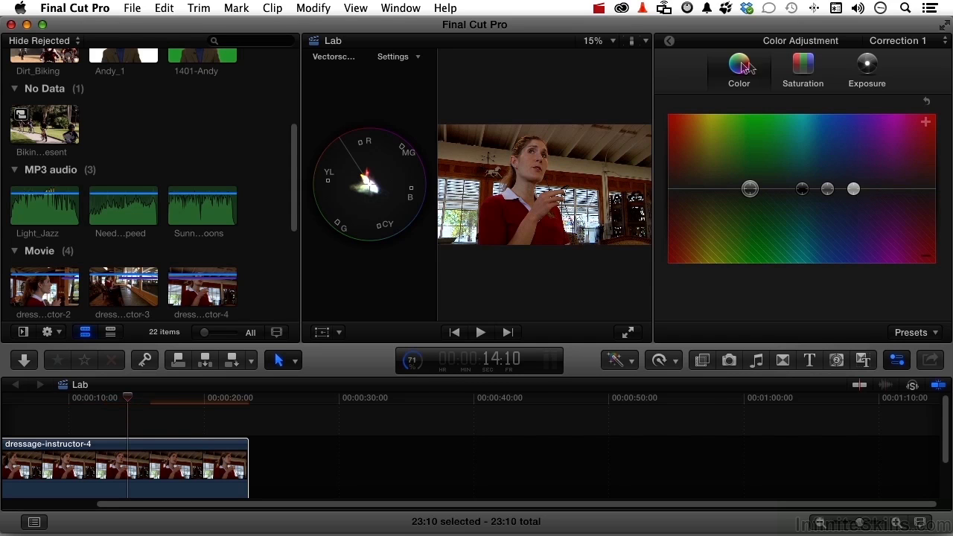
{"action": "left_click", "coordinate": [853, 189]}
{"action": "left_click_drag", "start_coordinate": [854, 190], "coordinate": [855, 190]}
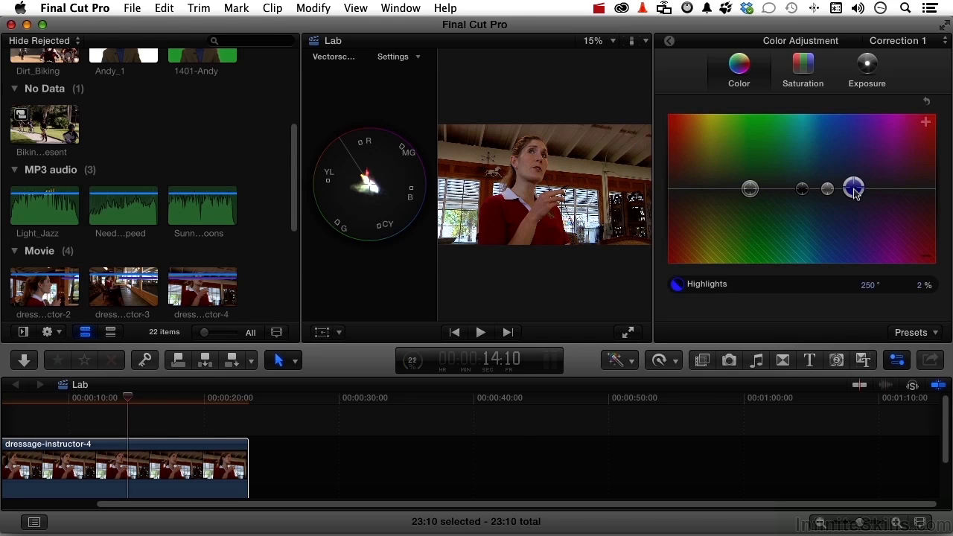
Return to the clip's video settings and turn Correction 1 off and on again to compare the image before and after
{"action": "left_click", "coordinate": [670, 43]}
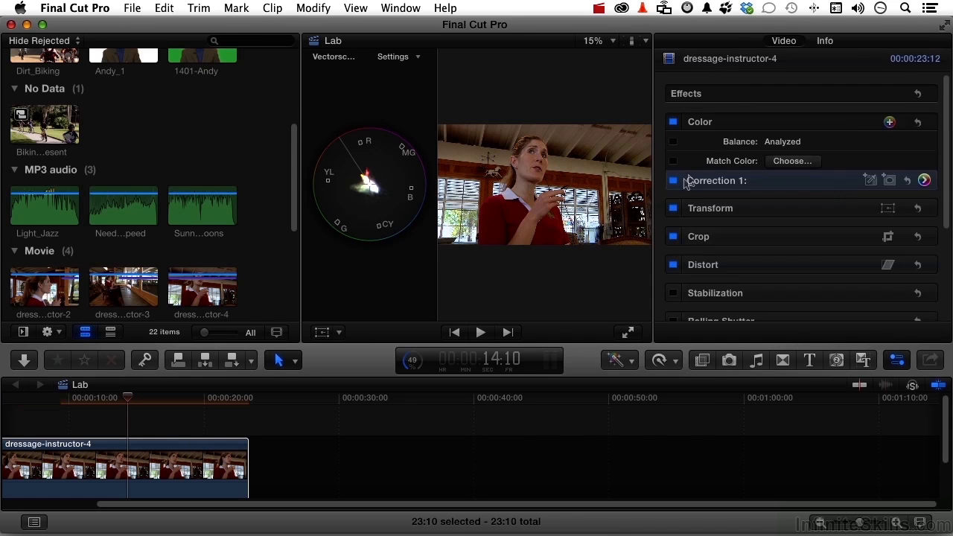
{"action": "left_click", "coordinate": [673, 181]}
{"action": "left_click", "coordinate": [673, 181]}
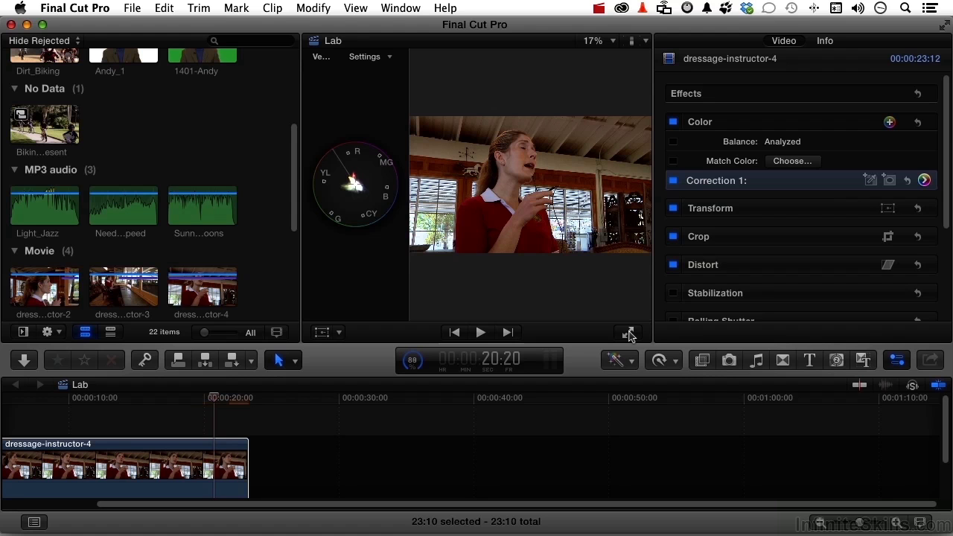
Reopen Correction 1's color adjustments and view the clip in the Histogram scope, followed by the Waveform scope
{"action": "left_click", "coordinate": [924, 181]}
{"action": "left_click", "coordinate": [646, 42]}
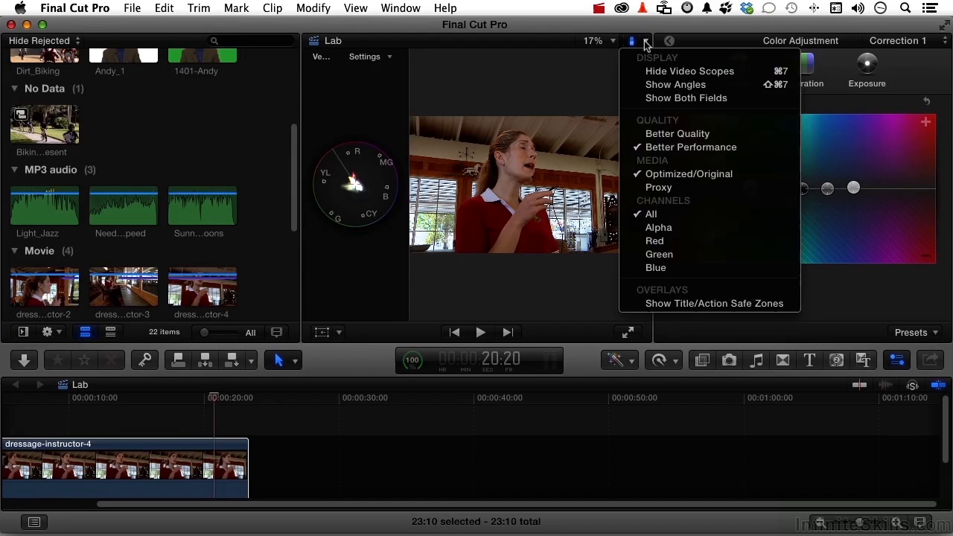
{"action": "left_click", "coordinate": [645, 42]}
{"action": "left_click", "coordinate": [387, 57]}
{"action": "left_click", "coordinate": [384, 84]}
{"action": "left_click", "coordinate": [398, 57]}
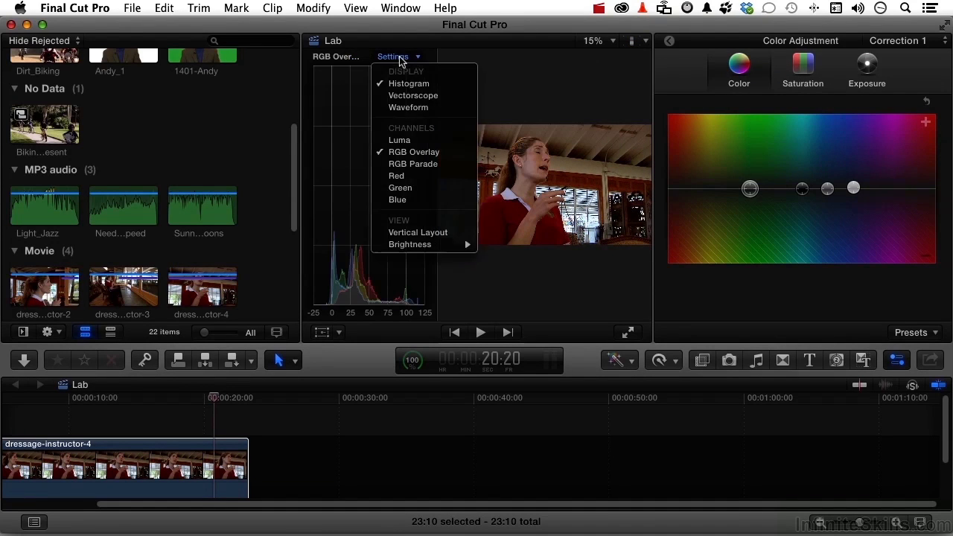
{"action": "left_click", "coordinate": [402, 109]}
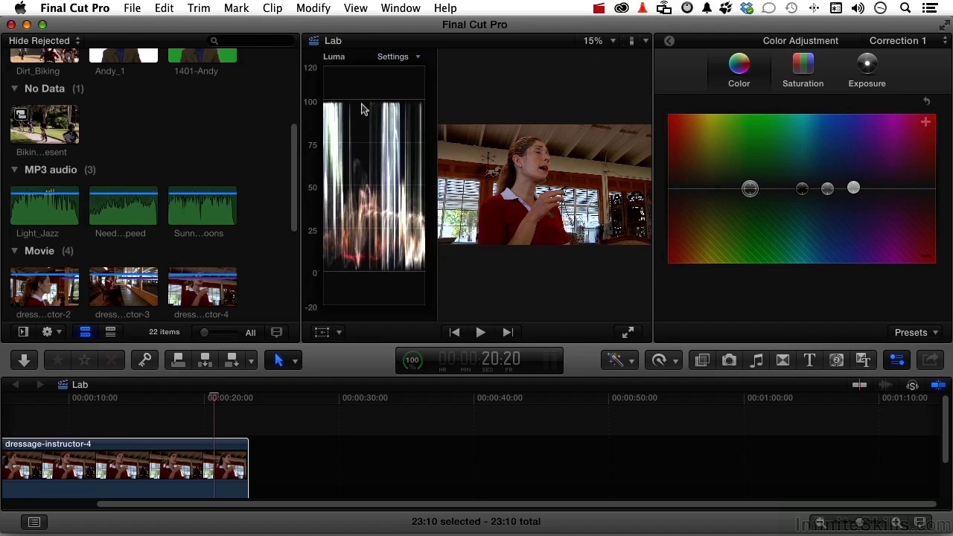